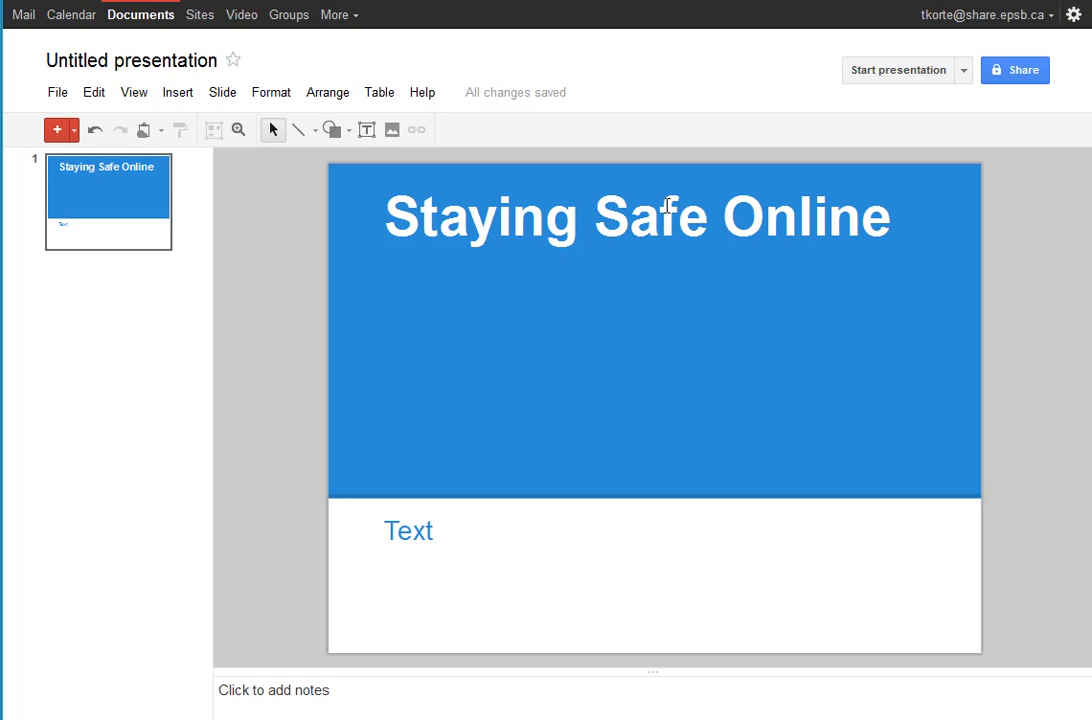
- Open the Insert menu on the 'Staying Safe Online' title slide
{"action": "left_click", "coordinate": [175, 94]}
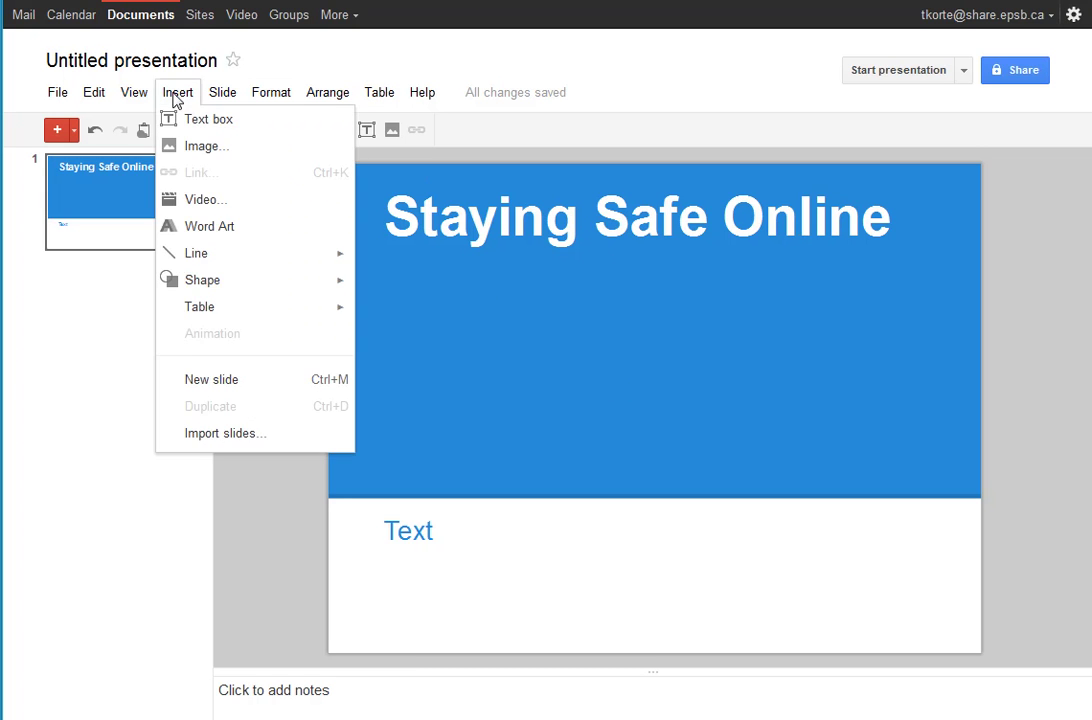
- Search YouTube videos for 'staying safe online' from the Insert Video dialog
{"action": "left_click", "coordinate": [205, 200]}
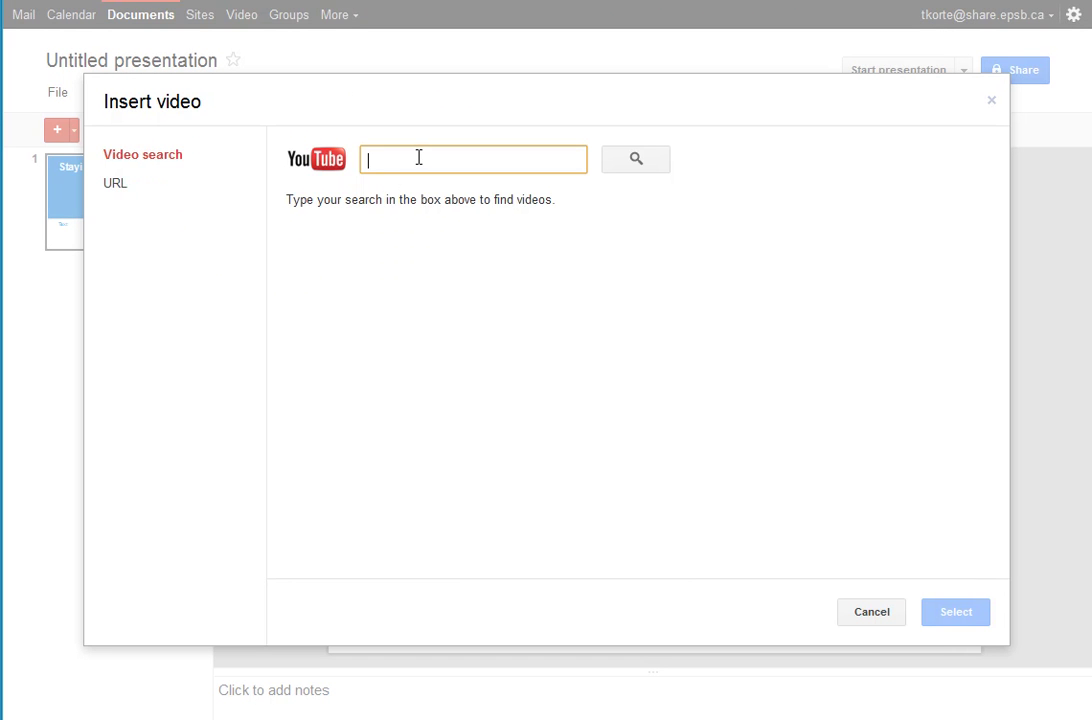
{"action": "type", "text": "staying safe online"}
{"action": "left_click", "coordinate": [638, 161]}
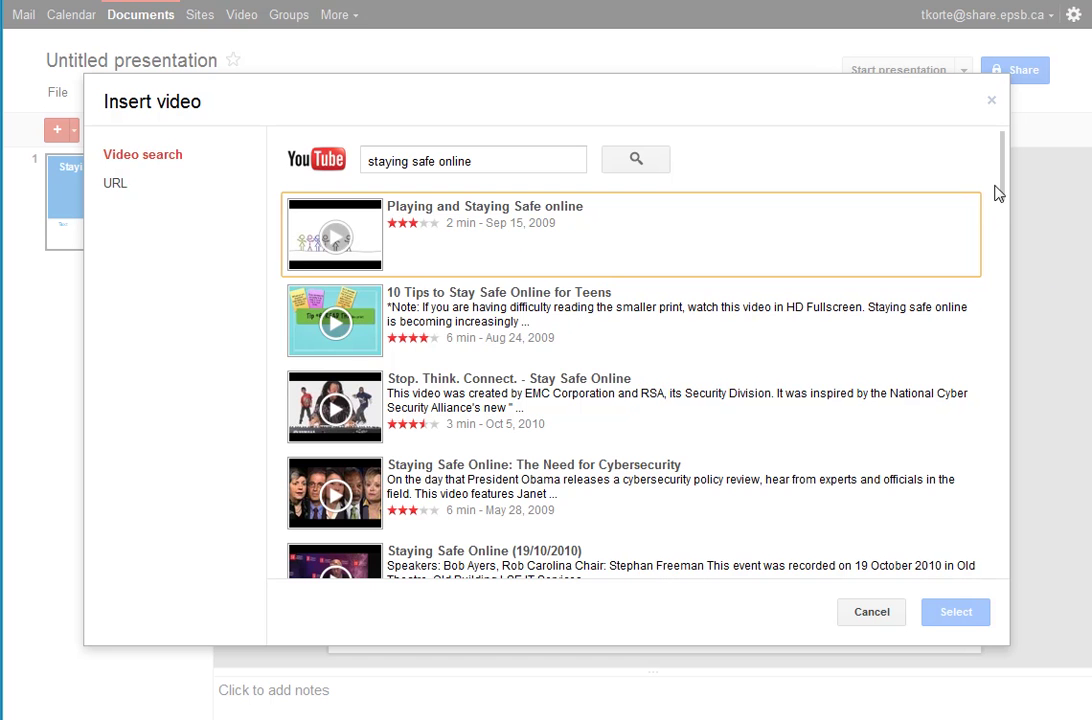
{"action": "mouse_move", "coordinate": [1003, 190]}
{"action": "left_mouse_down"}
{"action": "mouse_move", "coordinate": [1002, 236]}
{"action": "mouse_move", "coordinate": [1005, 215]}
{"action": "left_mouse_up"}
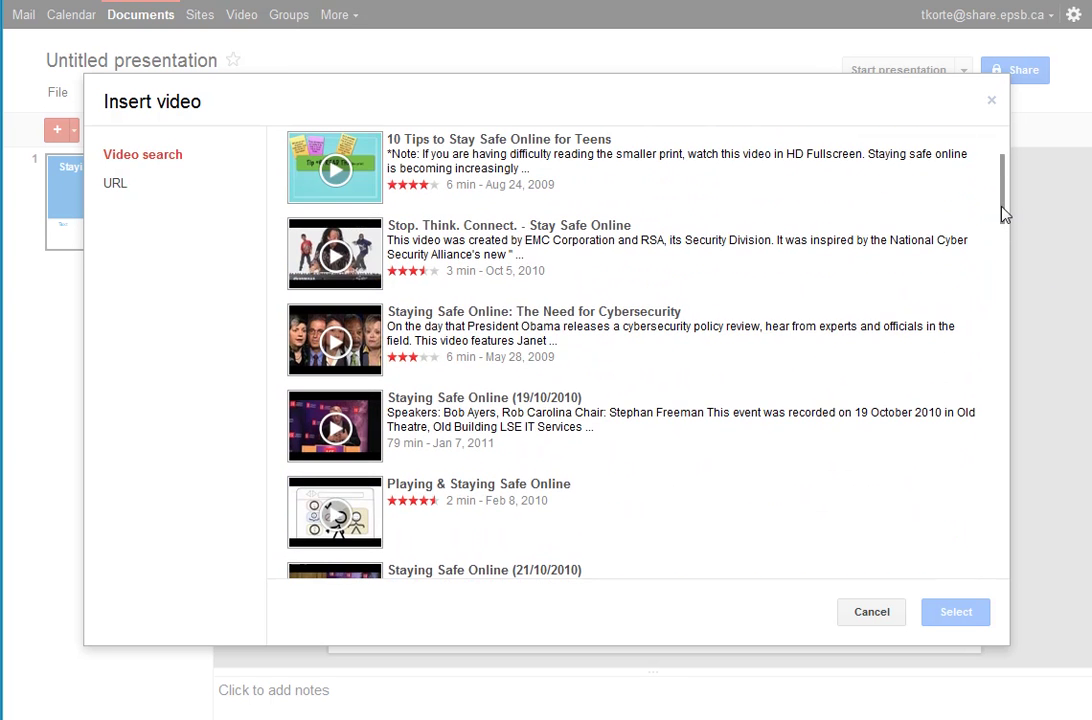
- Preview results and insert 'Playing and Staying Safe online' onto slide 1
{"action": "left_click", "coordinate": [340, 259]}
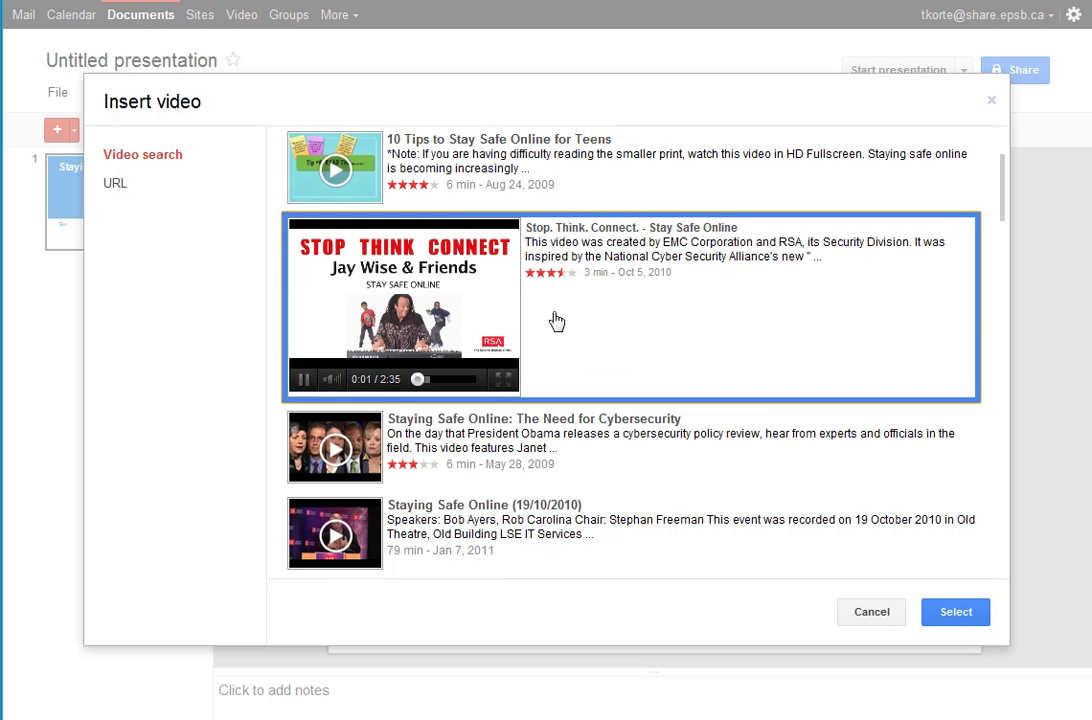
{"action": "left_click", "coordinate": [305, 380]}
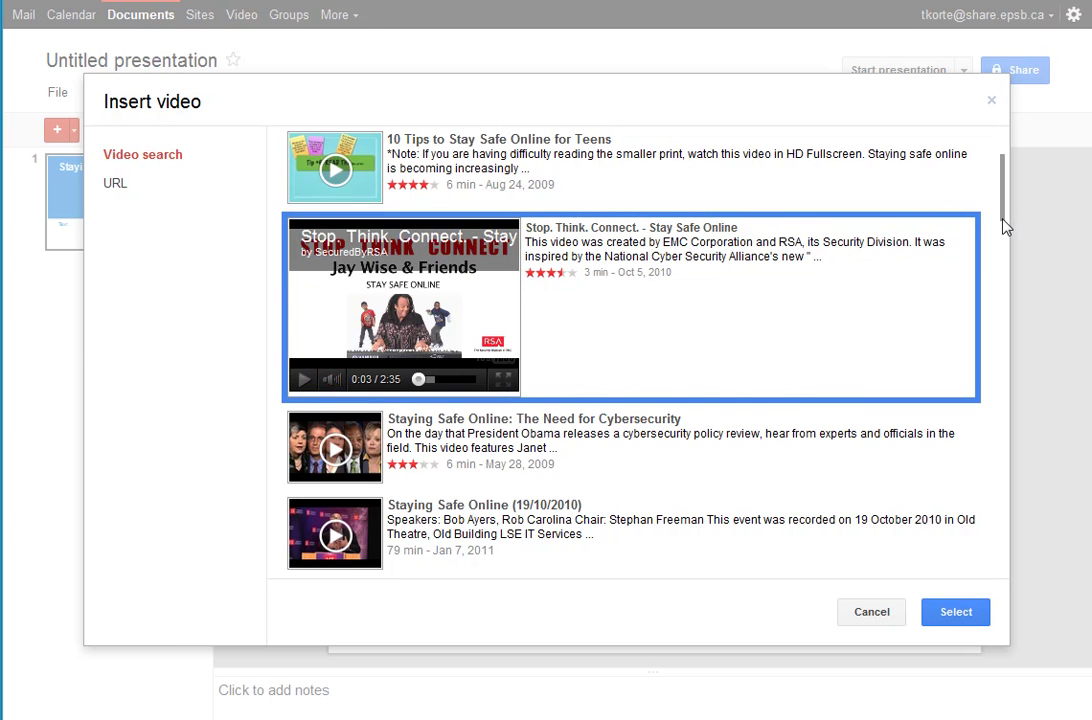
{"action": "scroll", "coordinate": [855, 186], "scroll_direction": "up", "scroll_amount": 2}
{"action": "left_click", "coordinate": [327, 236]}
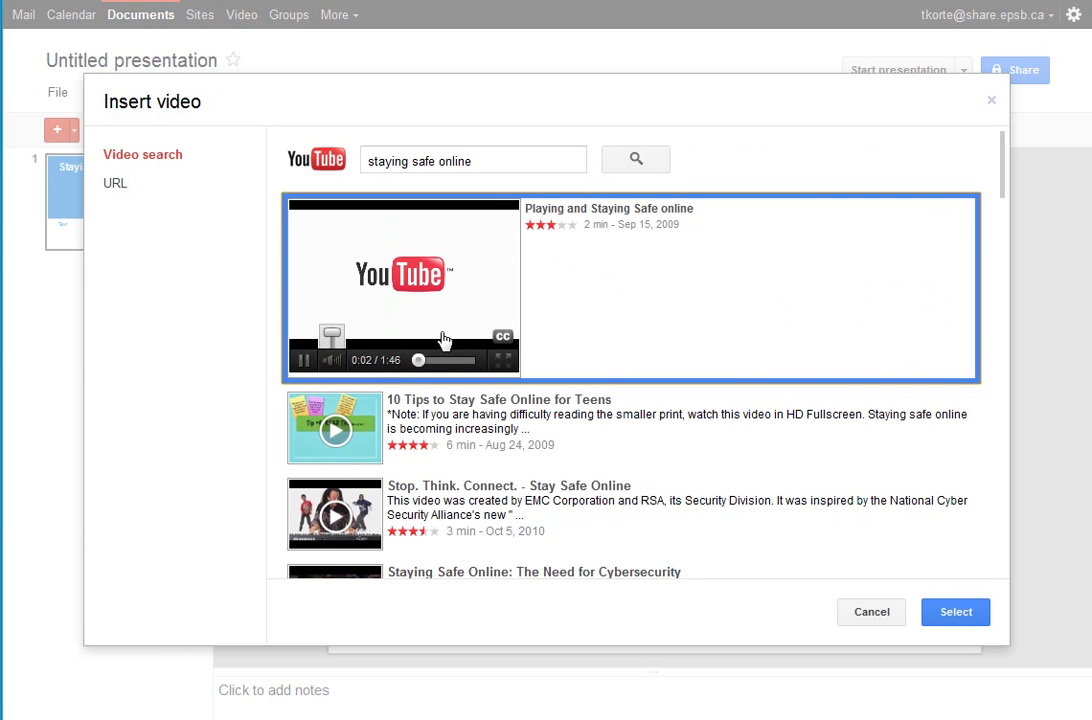
{"action": "left_click", "coordinate": [305, 362]}
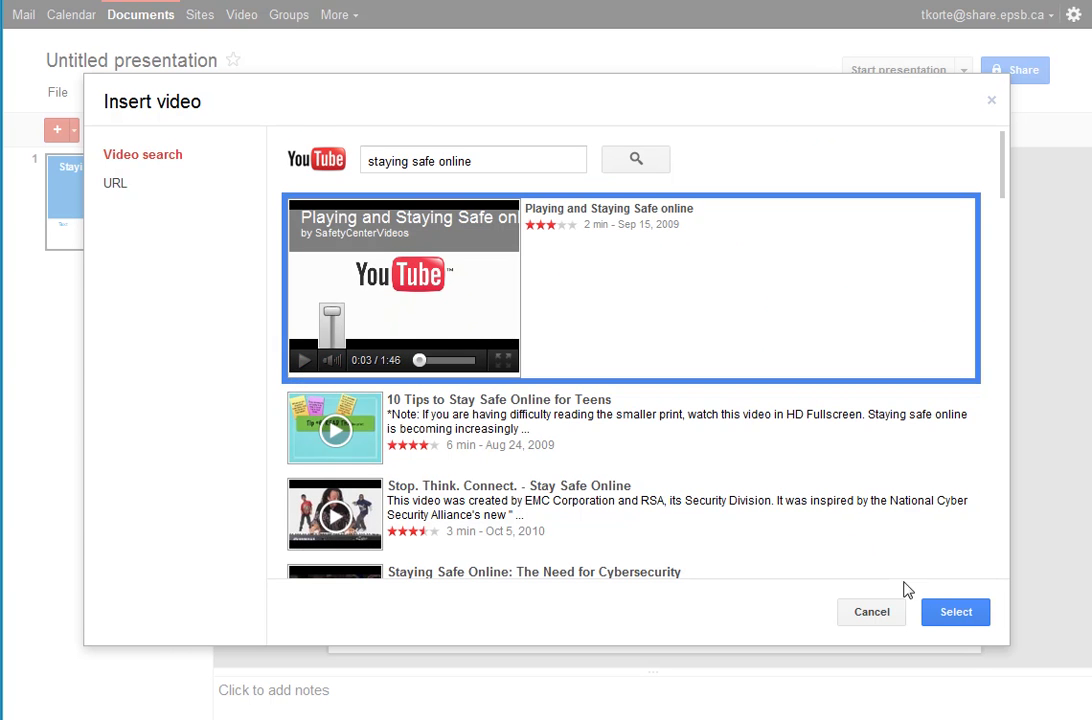
{"action": "left_click", "coordinate": [954, 613]}
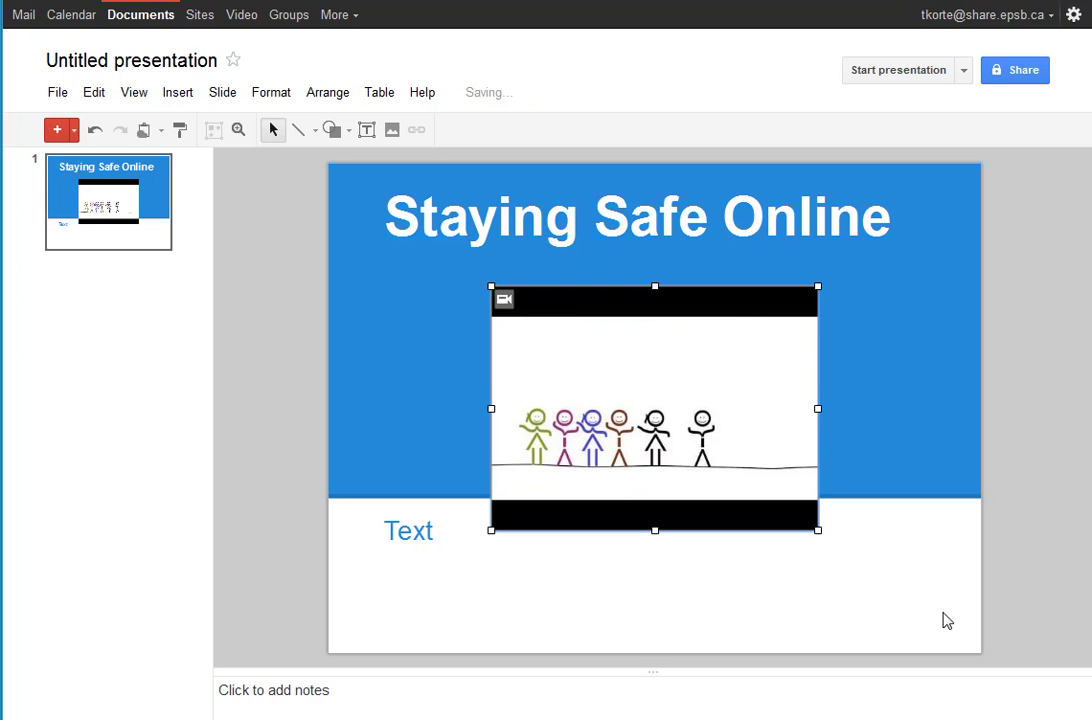
- Move the subtitle below the video and make it read 'Answer question 1 after viewing the video.'
{"action": "left_click", "coordinate": [441, 535]}
{"action": "left_click_drag", "start_coordinate": [466, 508], "coordinate": [456, 554]}
{"action": "double_click", "coordinate": [408, 585]}
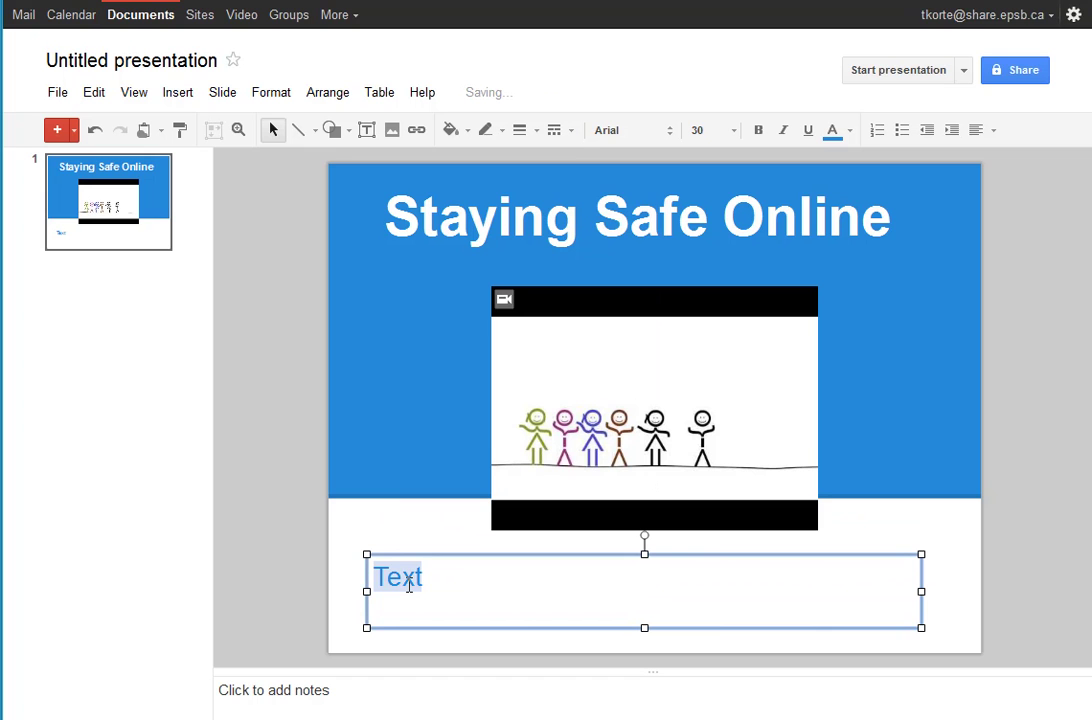
{"action": "type", "text": "Answer question 1 after viewing the video."}
{"action": "left_click", "coordinate": [868, 439]}
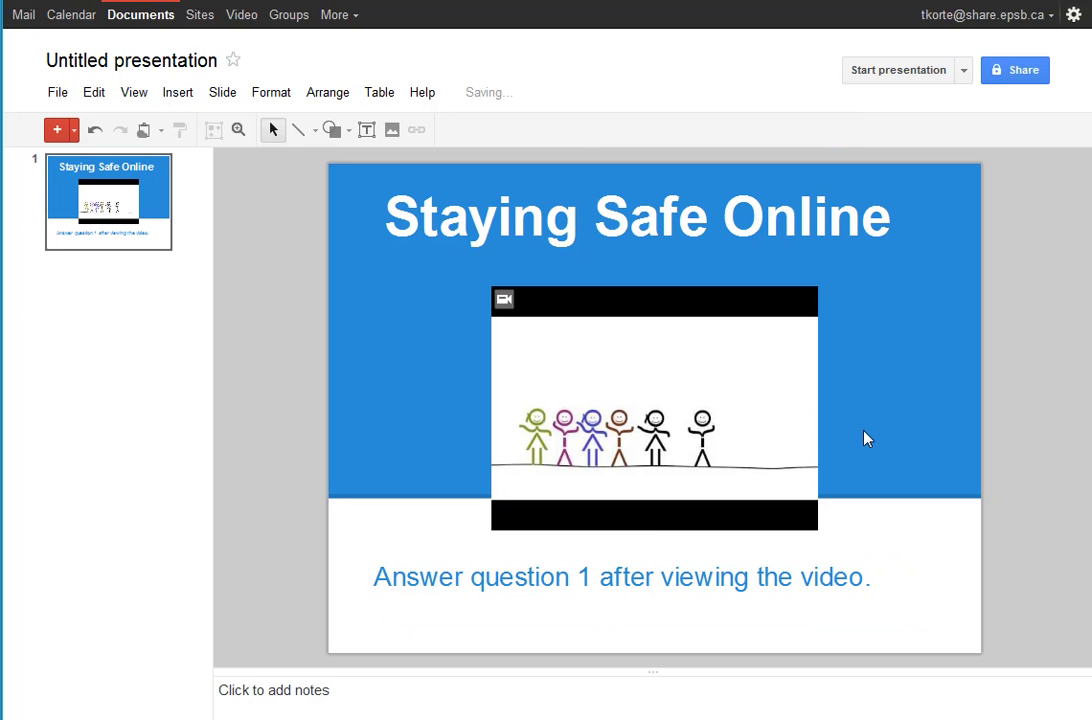
- Add a Title Only slide titled 'Another safety video'
{"action": "left_click", "coordinate": [74, 131]}
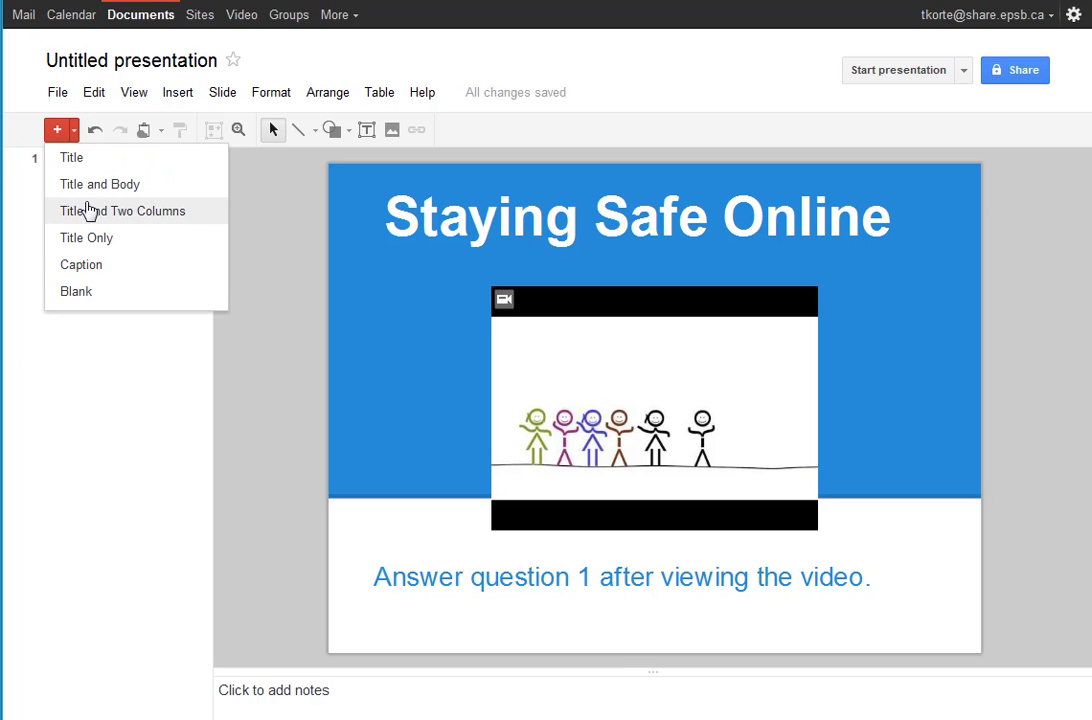
{"action": "left_click", "coordinate": [88, 240]}
{"action": "left_click", "coordinate": [506, 238]}
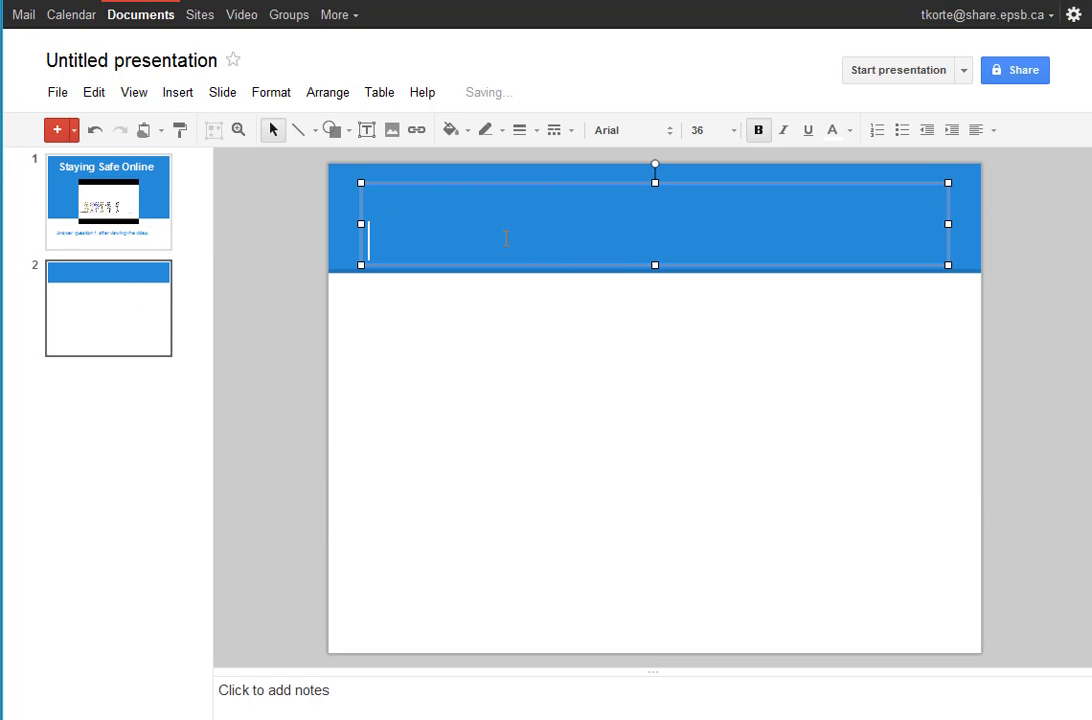
{"action": "type", "text": "Another safety video"}
{"action": "left_click", "coordinate": [430, 343]}
{"action": "left_click", "coordinate": [178, 94]}
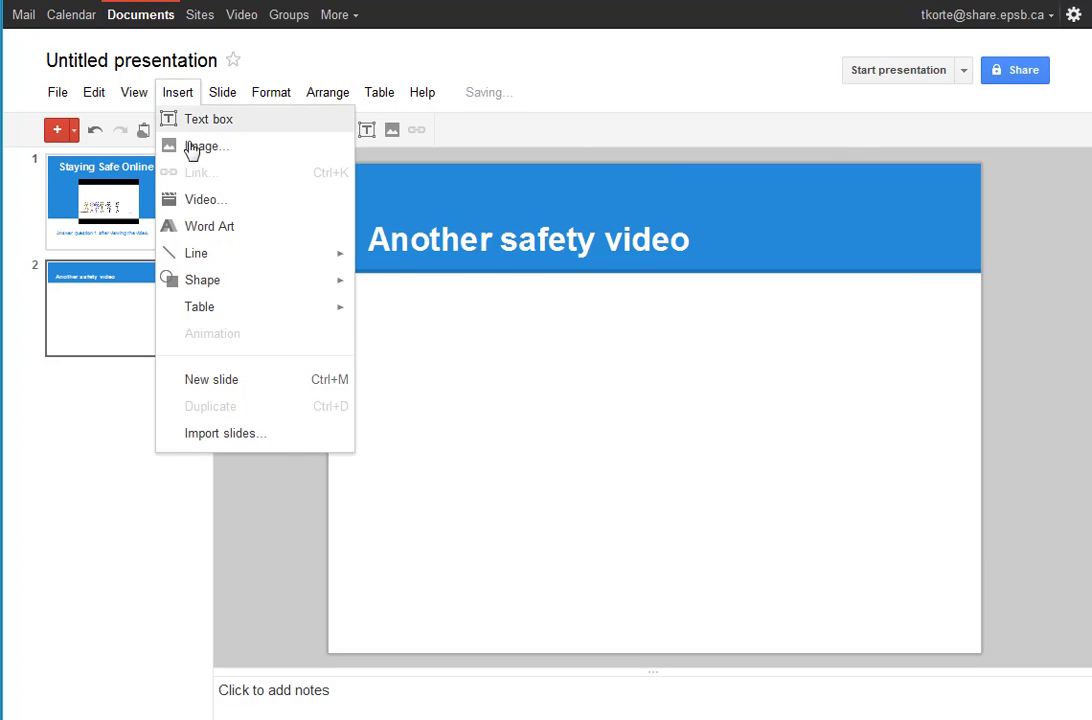
- Preview and insert the YouTube video 'Playing & Staying Safe Online' onto slide 2
{"action": "left_click", "coordinate": [199, 201]}
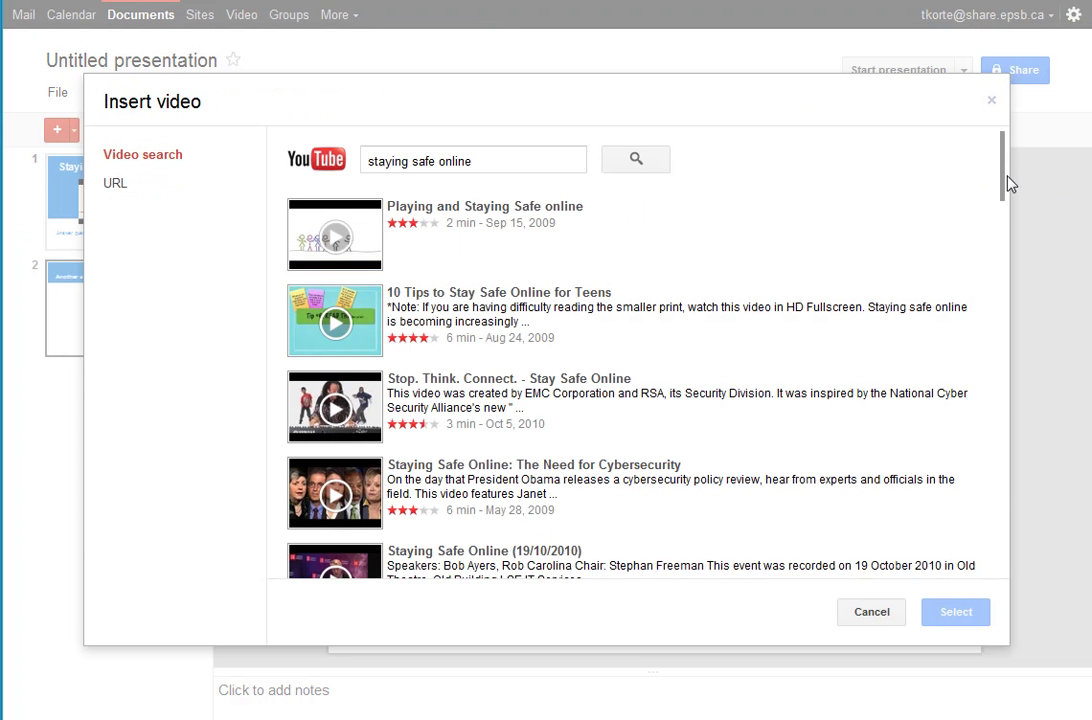
{"action": "left_click_drag", "start_coordinate": [1002, 188], "coordinate": [1002, 232]}
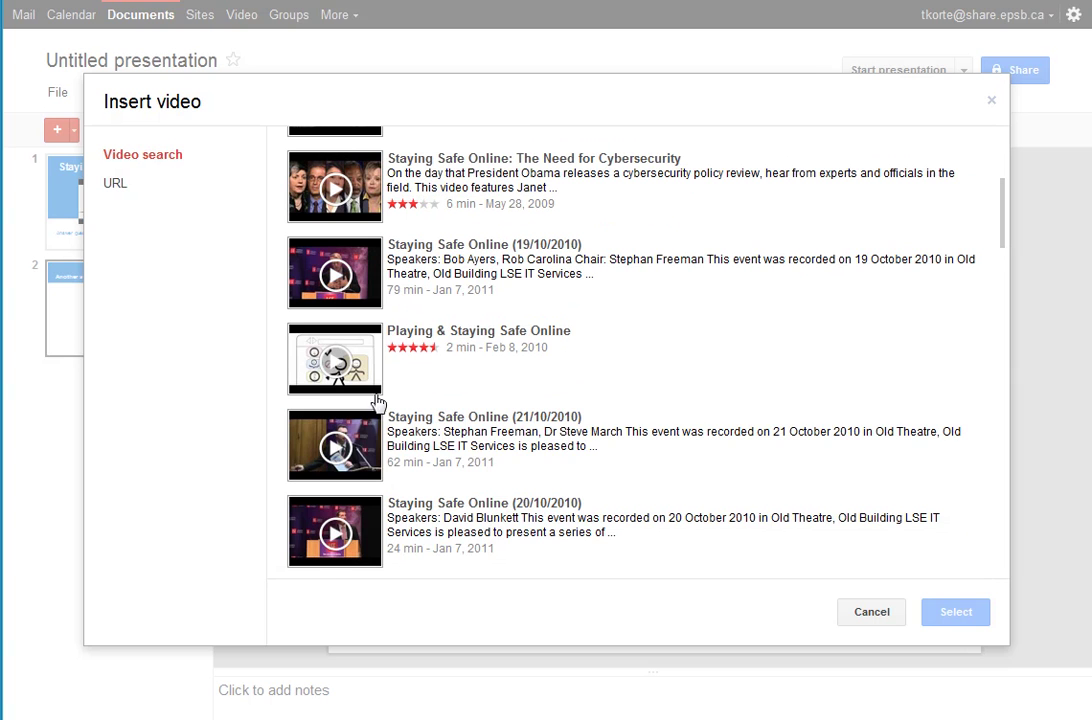
{"action": "left_click", "coordinate": [356, 375]}
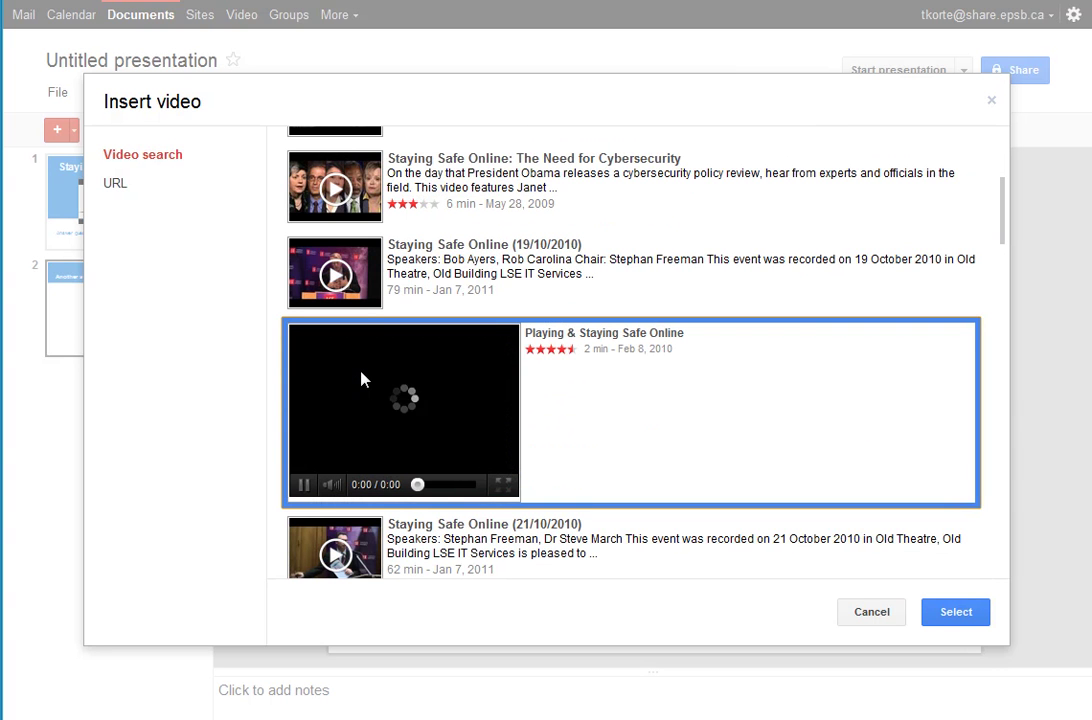
{"action": "left_click", "coordinate": [304, 485]}
{"action": "left_click", "coordinate": [987, 616]}
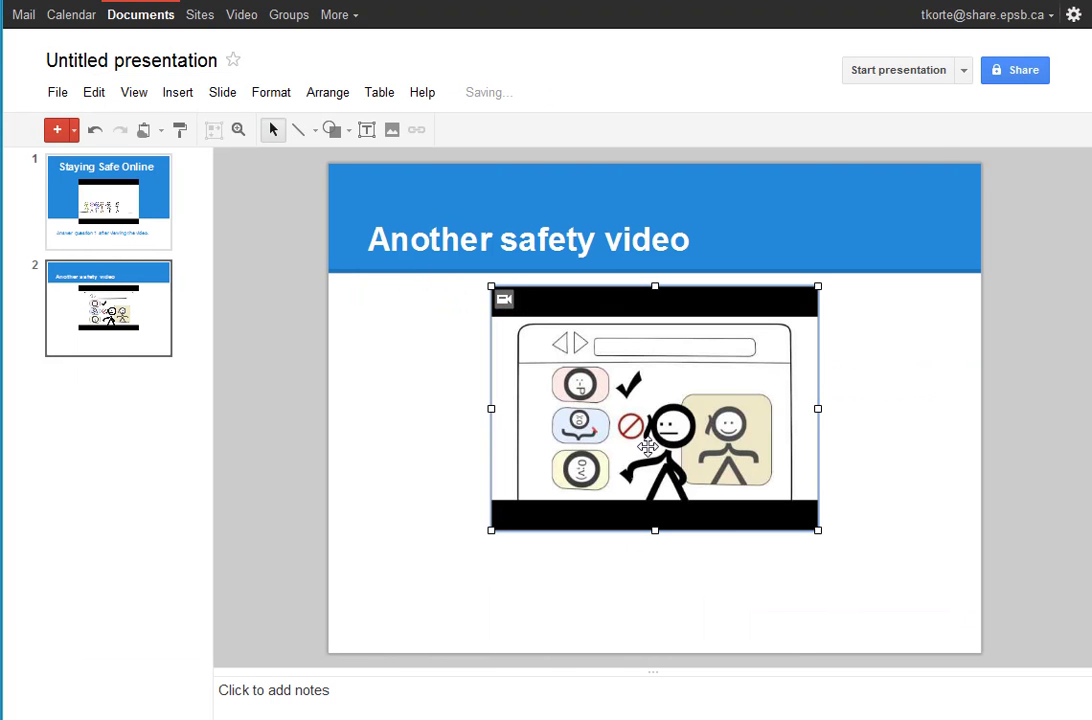
- Rename the presentation from 'Untitled presentation' to 'Internet Safety'
{"action": "left_click", "coordinate": [765, 220]}
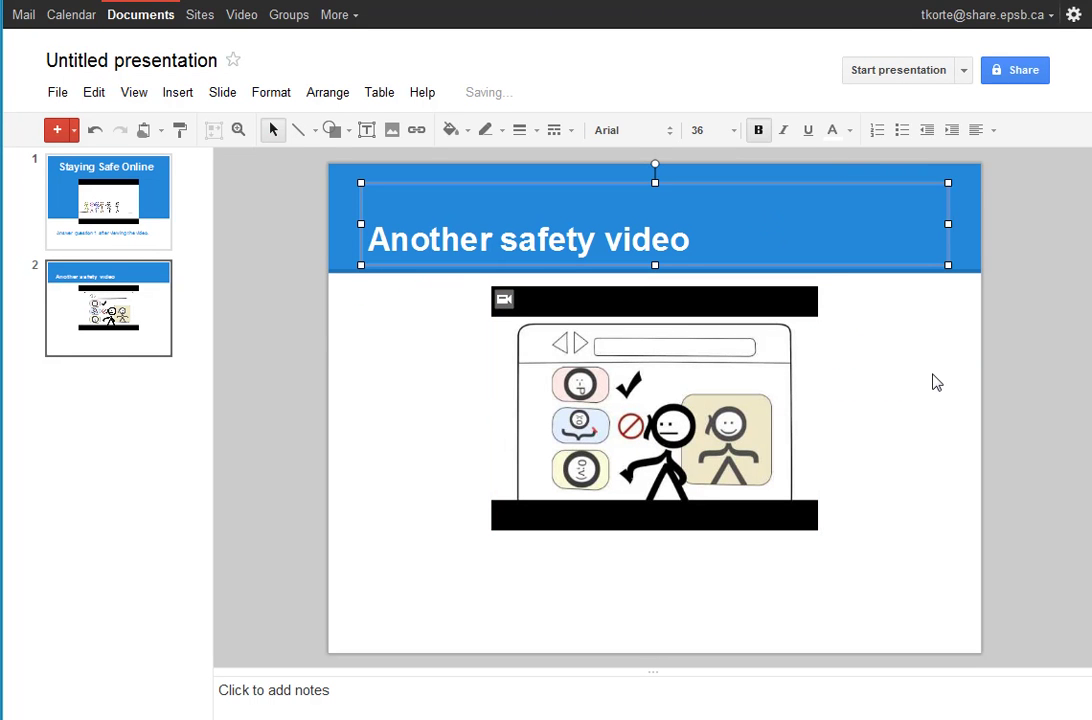
{"action": "left_click", "coordinate": [121, 63]}
{"action": "type", "text": "Internet Safe"}
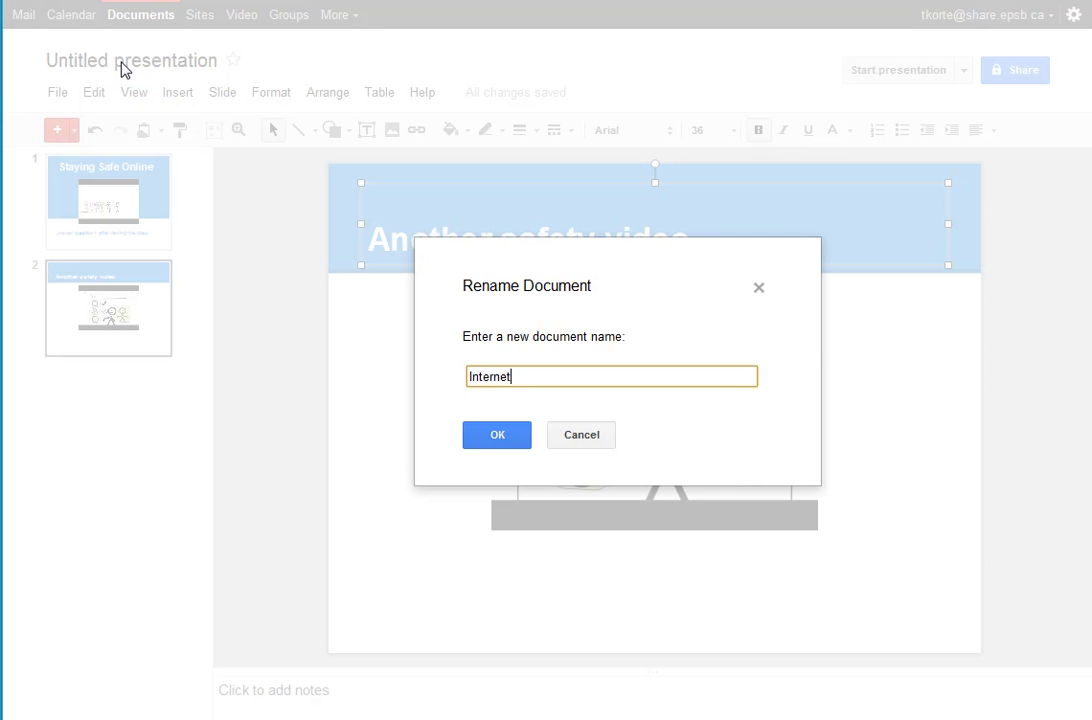
{"action": "type", "text": "ty"}
{"action": "left_click", "coordinate": [497, 440]}
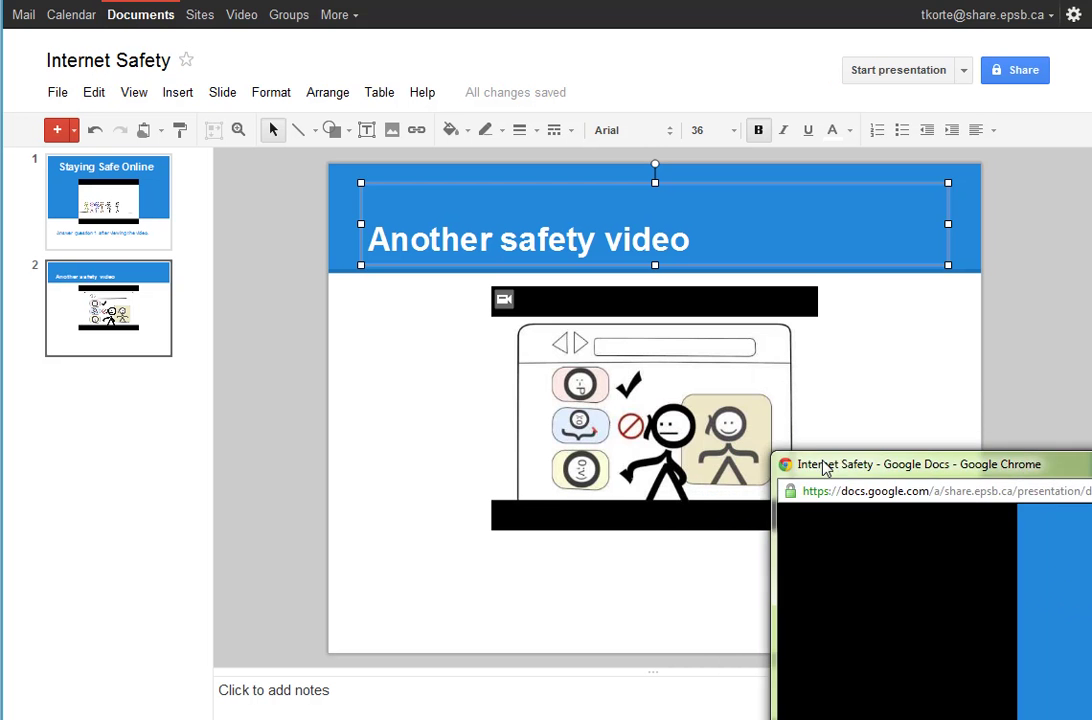
- Reposition the slideshow window, advance to slide 2 and play its embedded safety video
{"action": "left_click_drag", "start_coordinate": [824, 466], "coordinate": [484, 115]}
{"action": "mouse_move", "coordinate": [795, 244]}
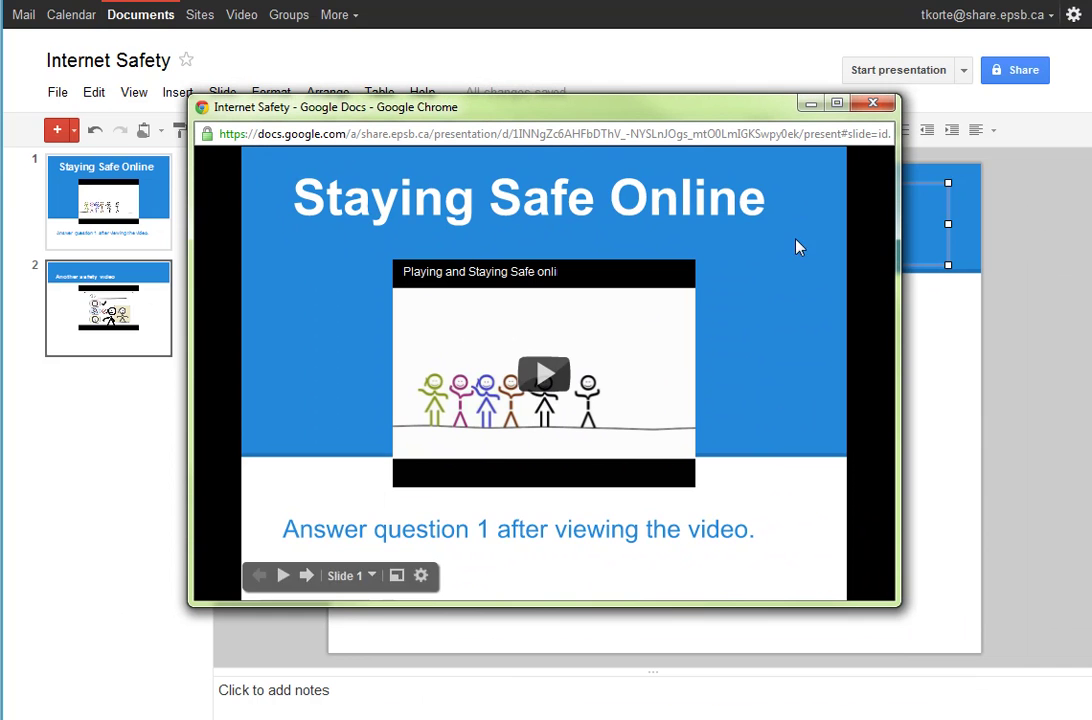
{"action": "left_click", "coordinate": [307, 577]}
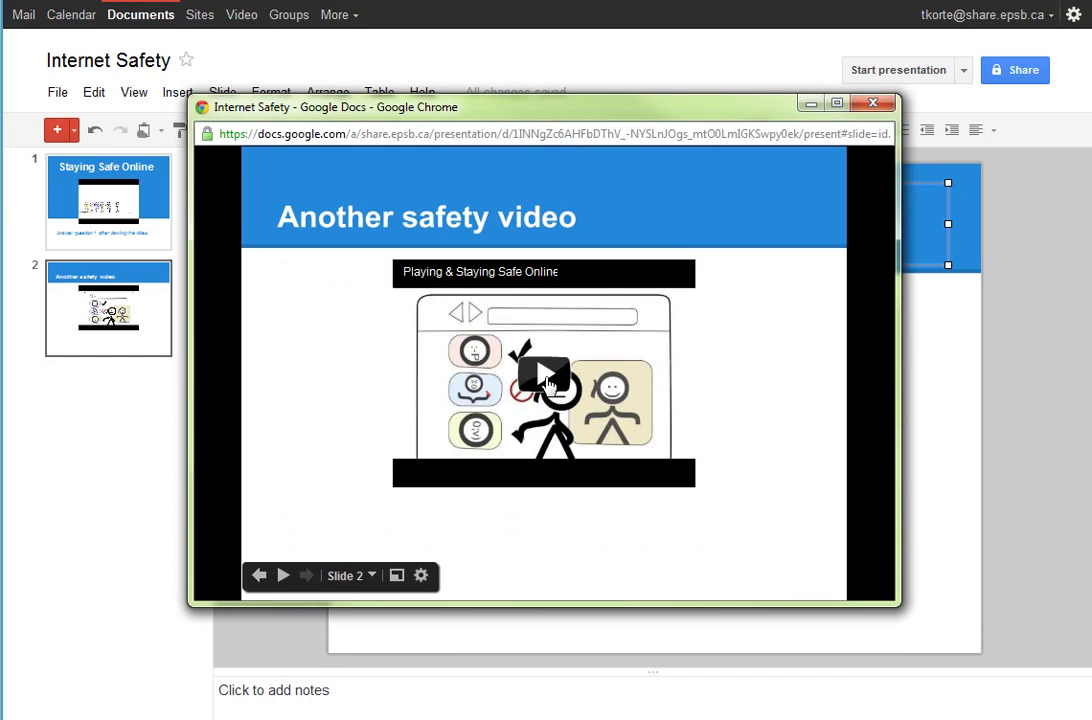
{"action": "left_click", "coordinate": [548, 378]}
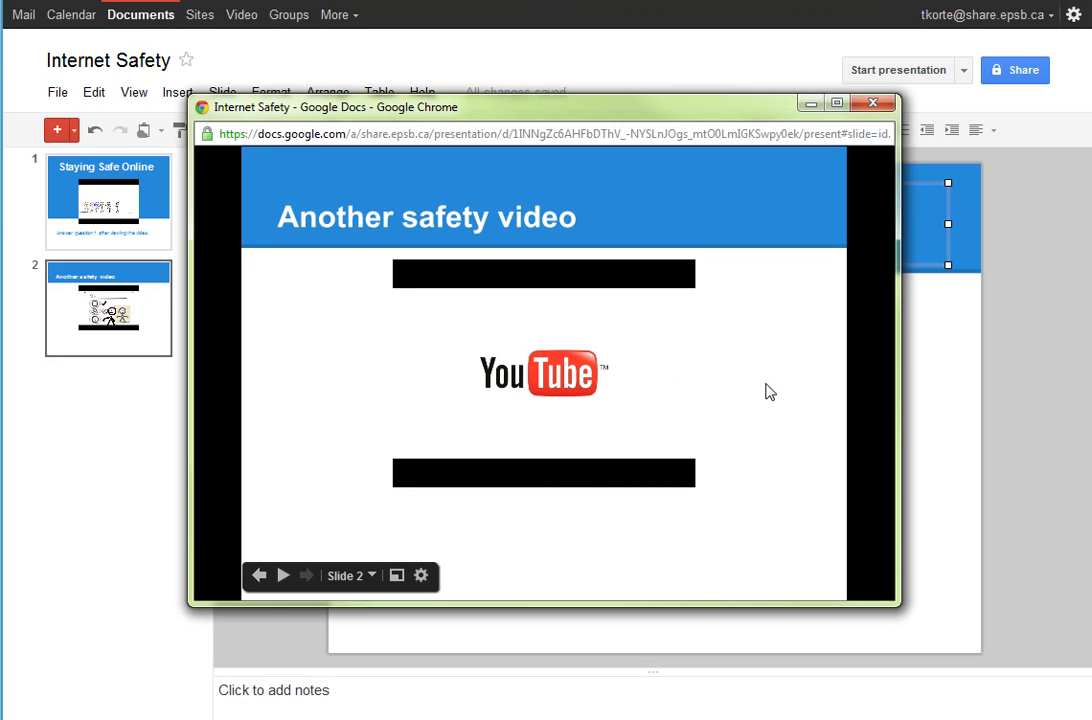
{"action": "mouse_move", "coordinate": [527, 410]}
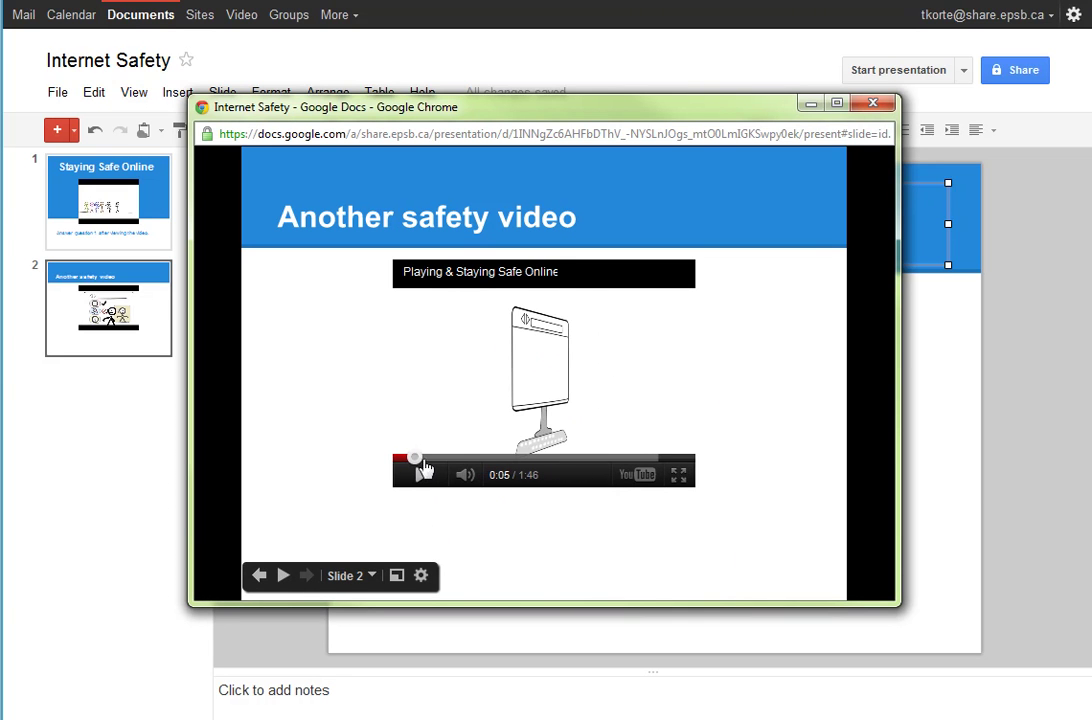
- Close the slideshow and dismiss the private sharing settings without changes
{"action": "left_click", "coordinate": [873, 103]}
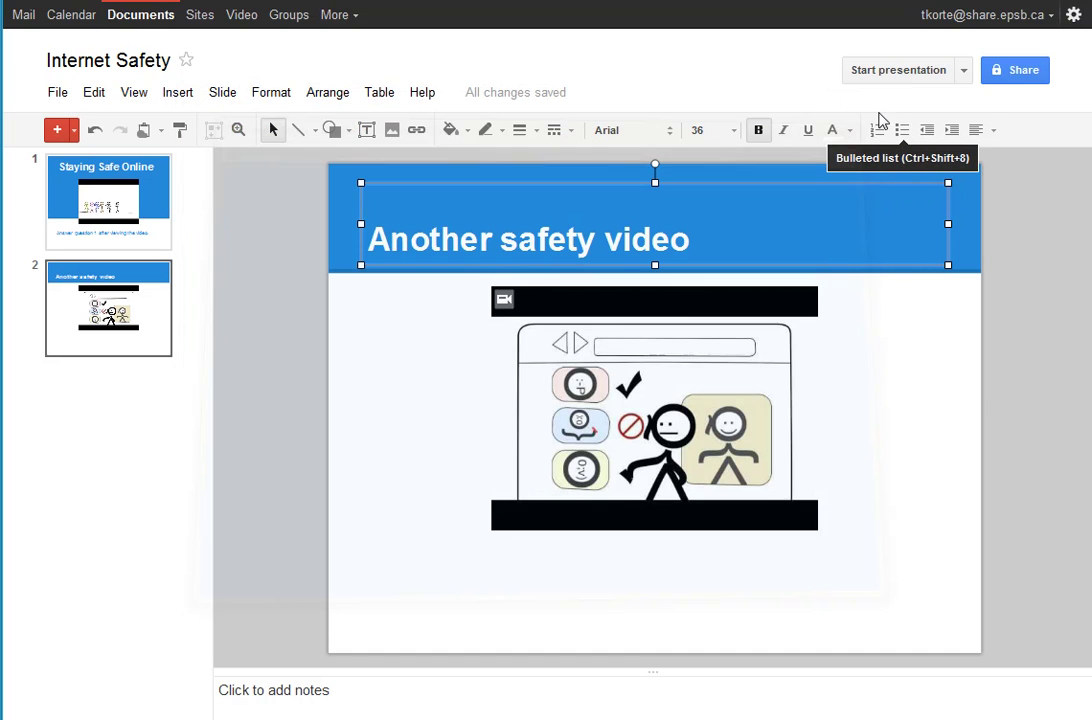
{"action": "left_click", "coordinate": [1004, 72]}
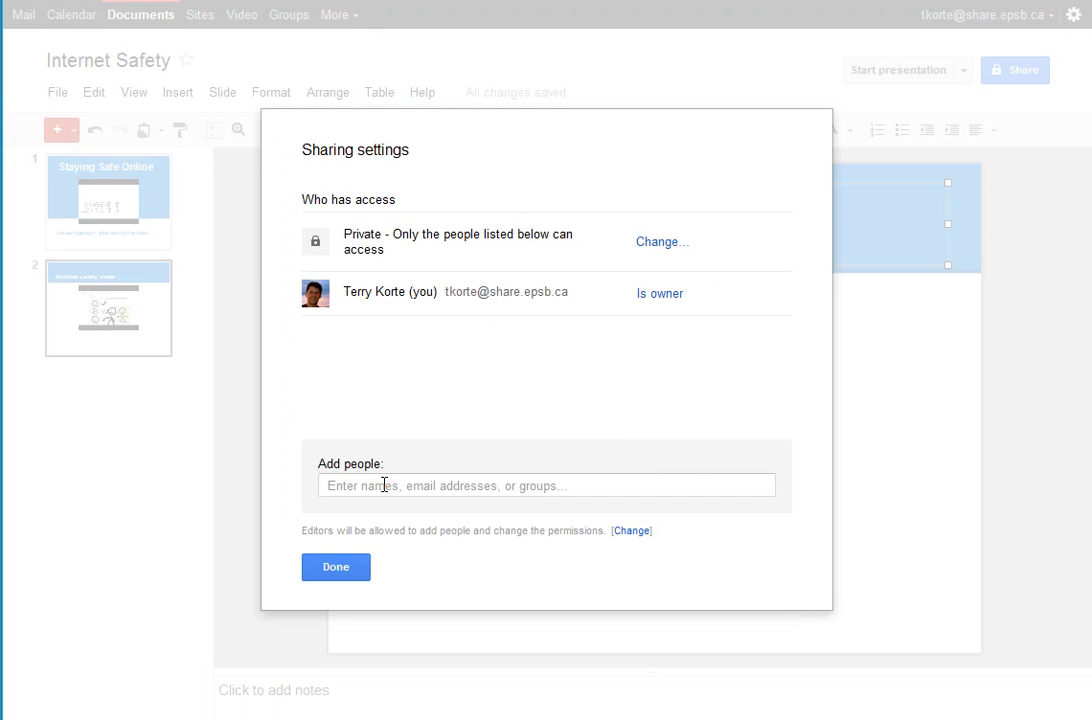
{"action": "left_click", "coordinate": [349, 568]}
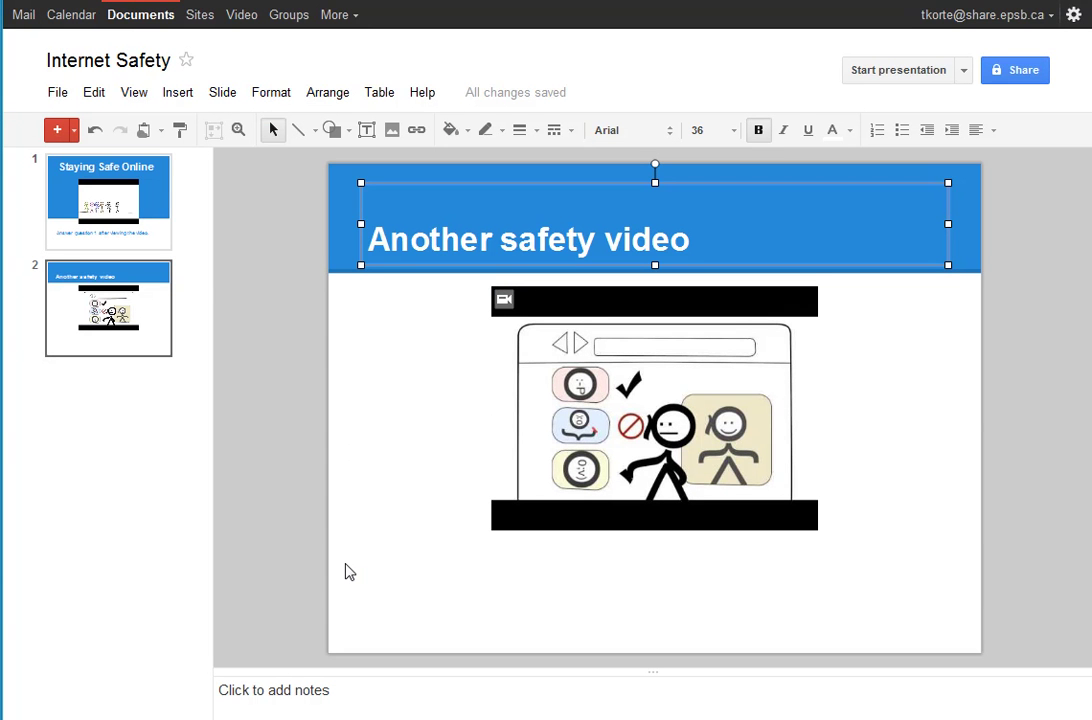